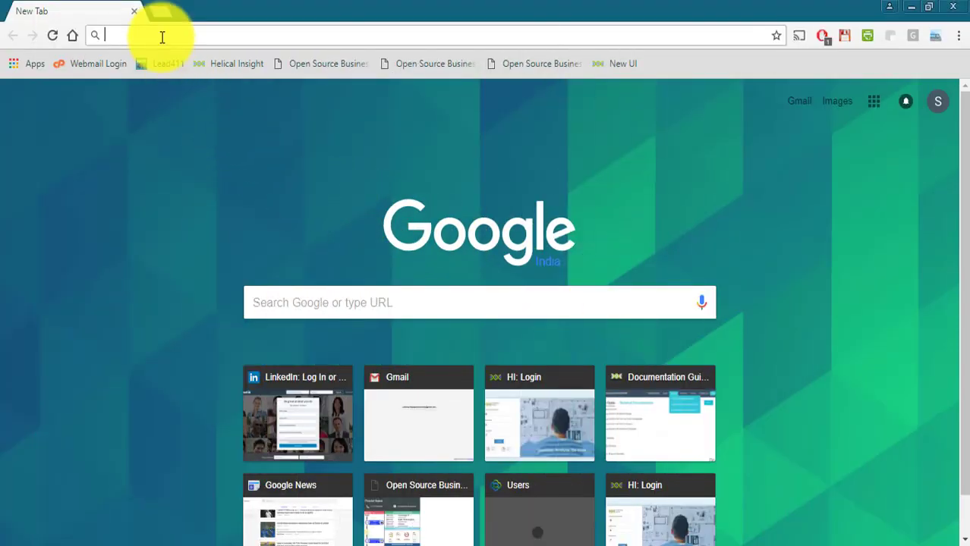
pyautogui.write('http://192.168.2.156:8085/hi-ee/')
pyautogui.press('Return')
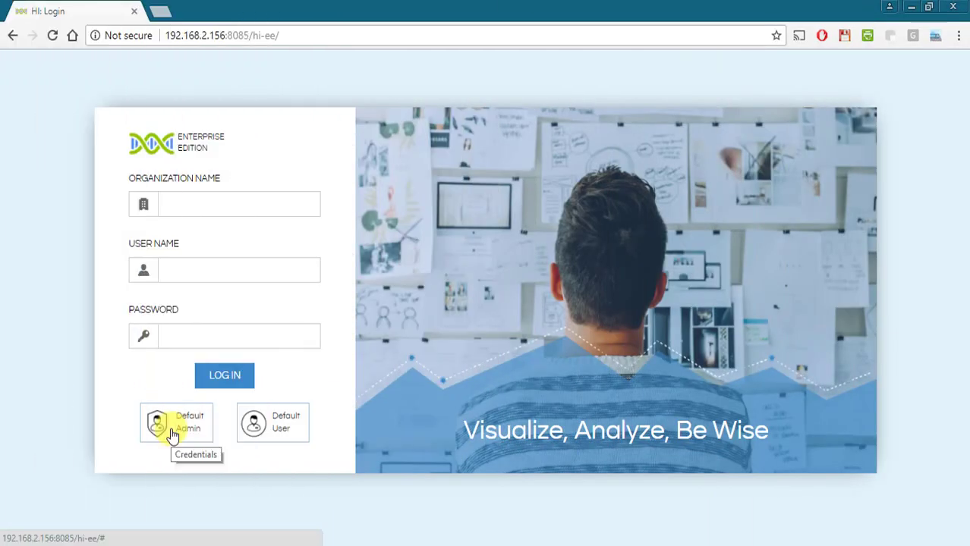
# - Log in as Default Admin and go to the User Management page
pyautogui.click(171, 428)
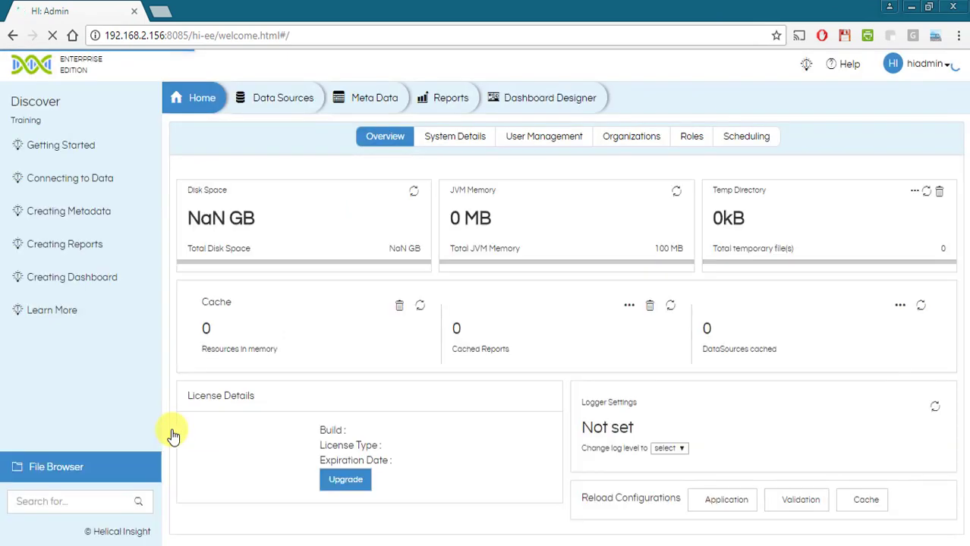
pyautogui.click(528, 148)
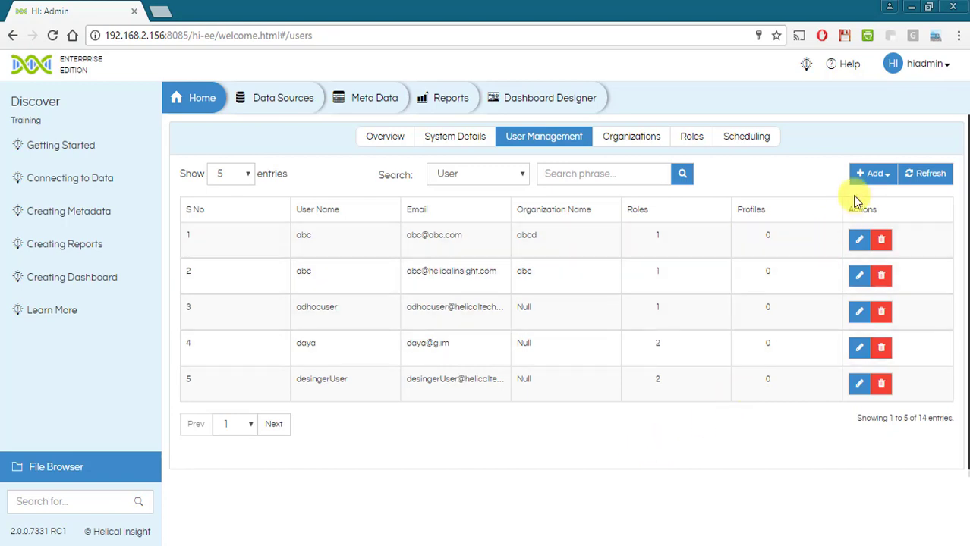
# - Add an organization named LiverpoolFC with a short description and save it
pyautogui.click(875, 175)
pyautogui.click(873, 199)
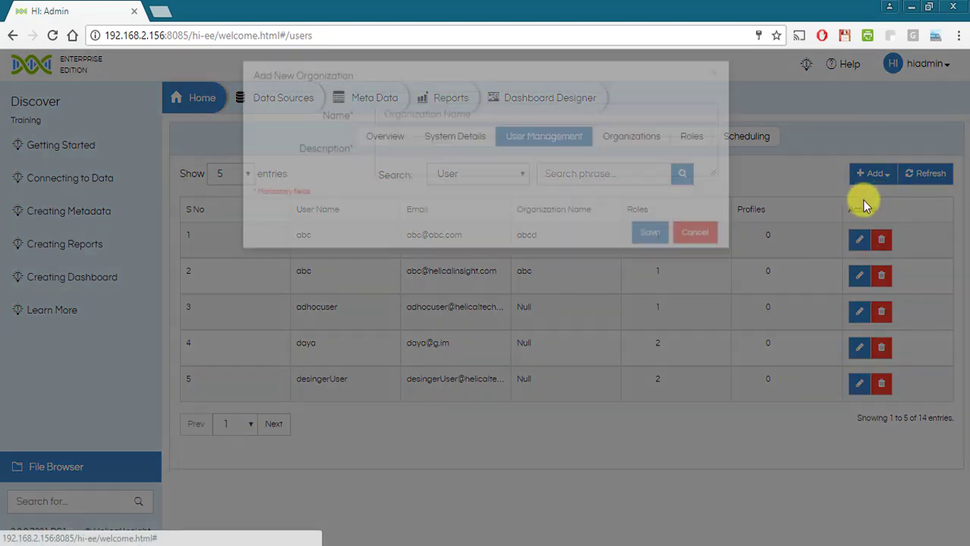
pyautogui.click(381, 148)
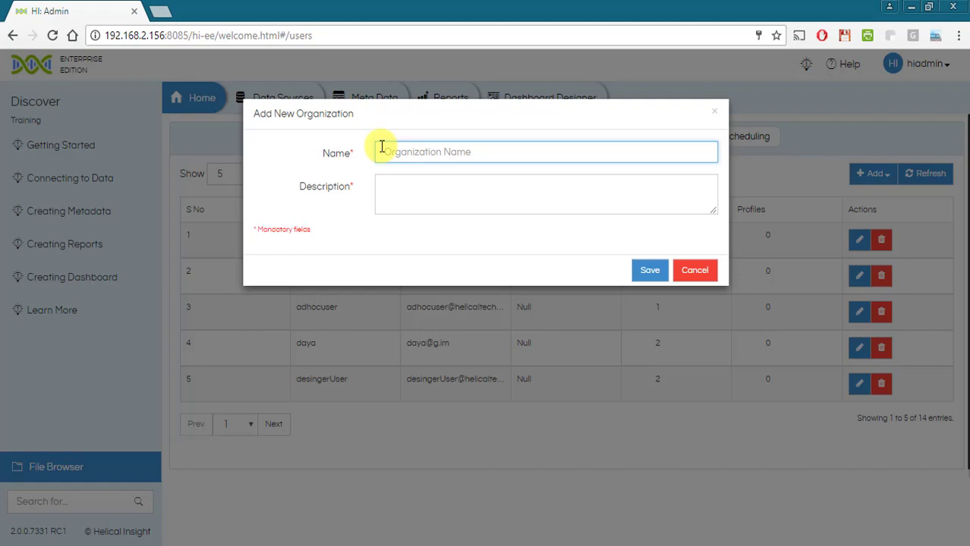
pyautogui.write('LiverpoolFC')
pyautogui.click(408, 191)
pyautogui.write('abc')
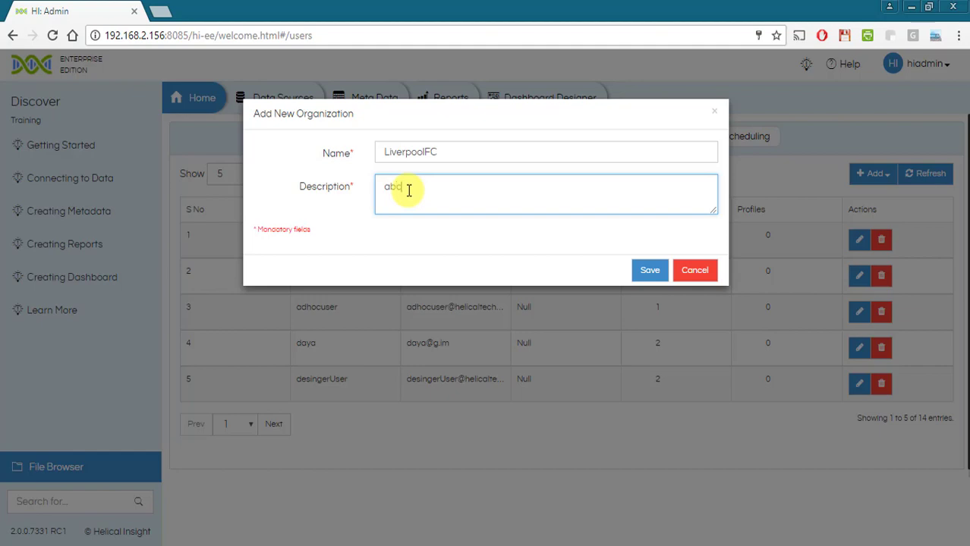
pyautogui.write('d')
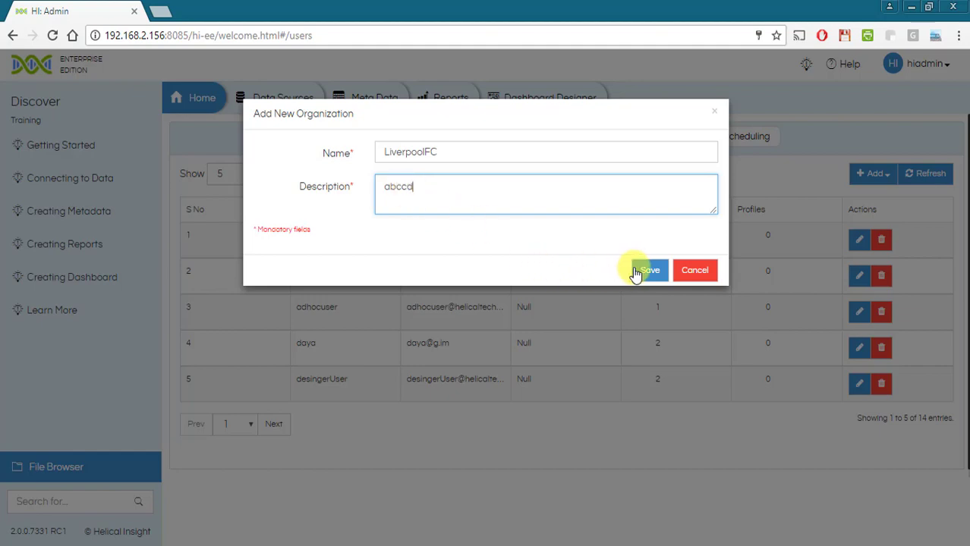
pyautogui.click(637, 272)
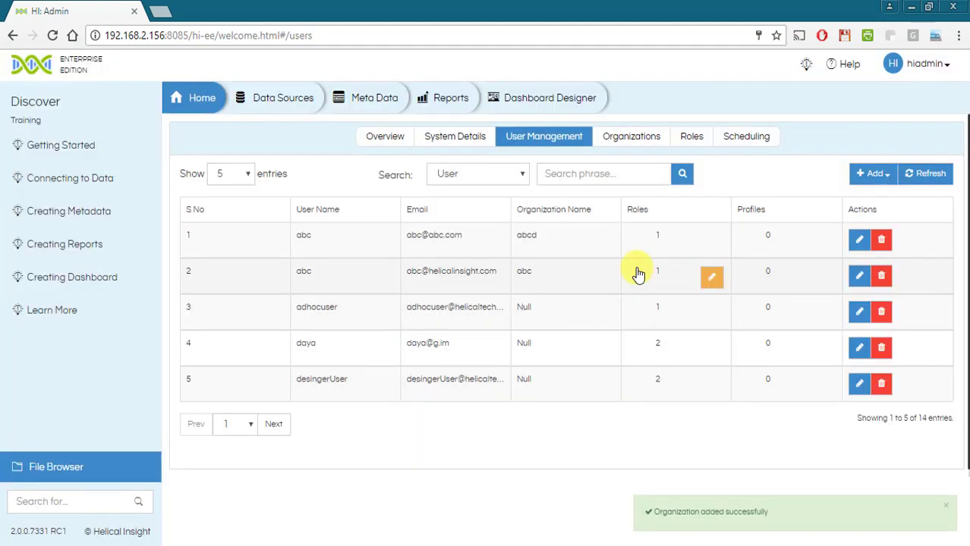
# - Start a new user assigned to the LiverpoolFC organization
pyautogui.click(872, 176)
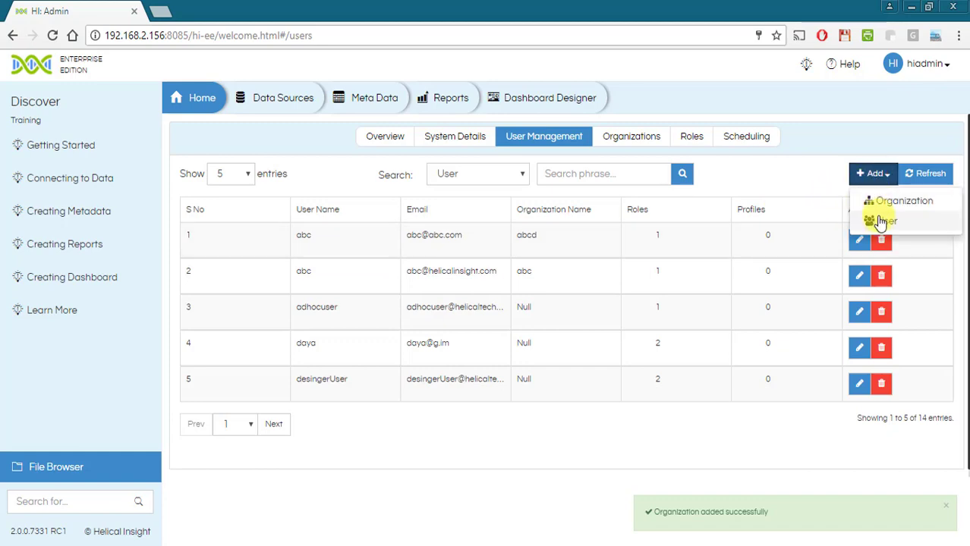
pyautogui.click(872, 218)
pyautogui.click(462, 151)
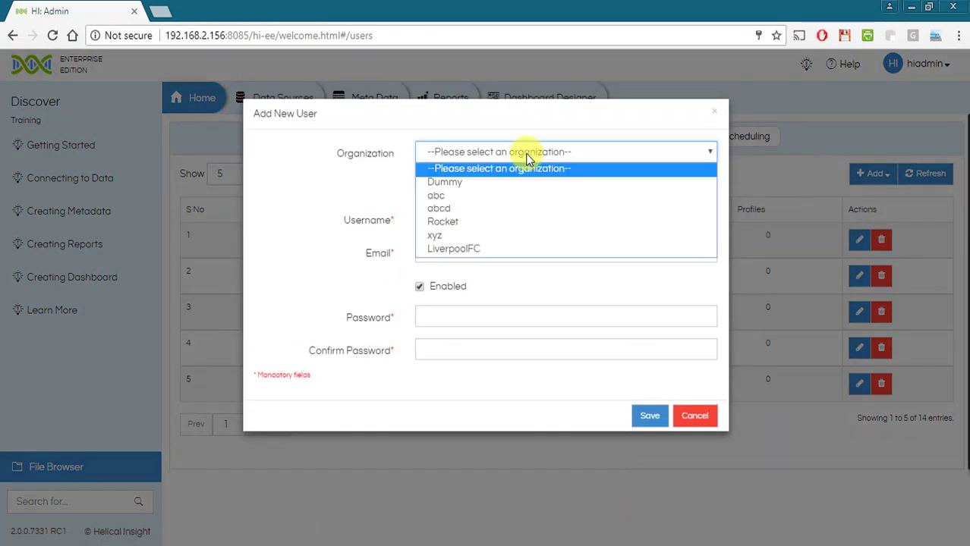
pyautogui.click(470, 253)
# - Enter the user's username, e-mail address and password, then save the user
pyautogui.click(453, 219)
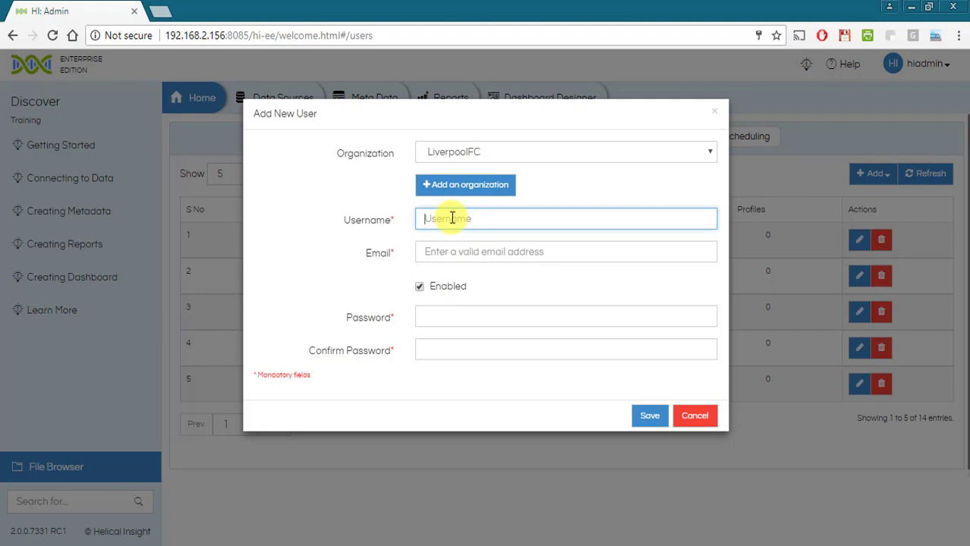
pyautogui.write('Kenny')
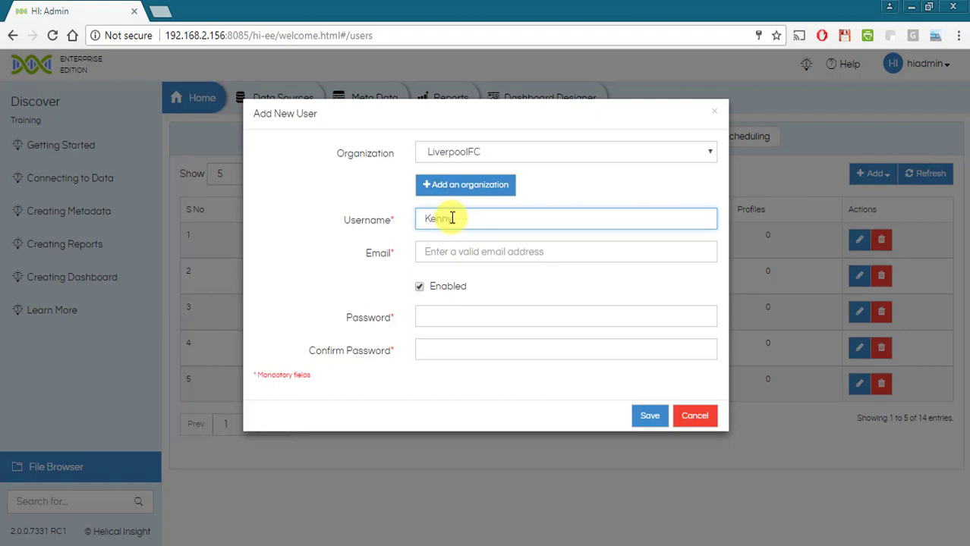
pyautogui.press('Tab')
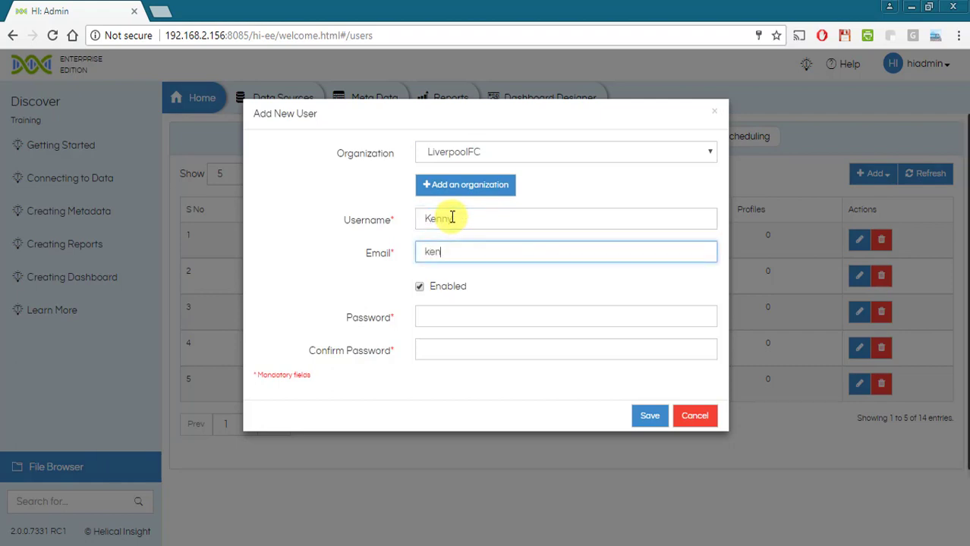
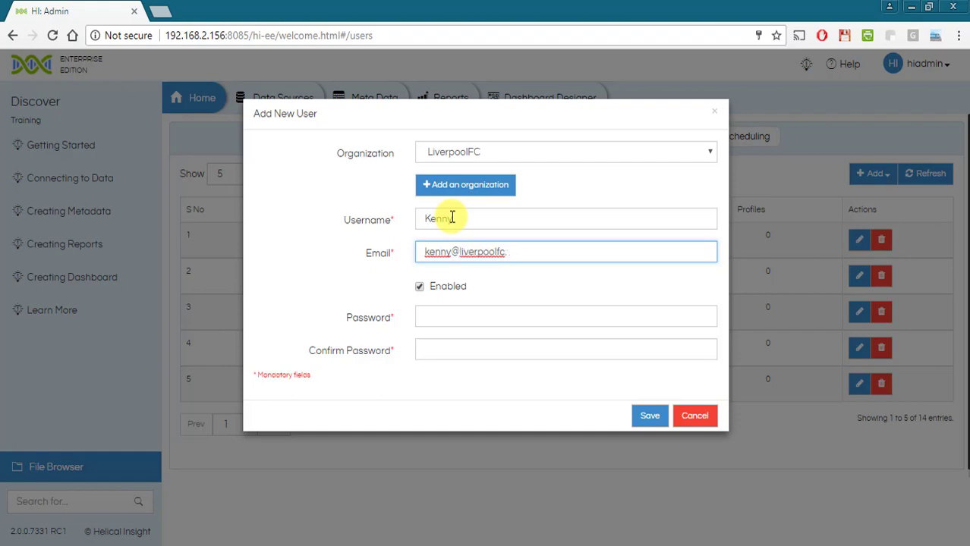
pyautogui.click(435, 311)
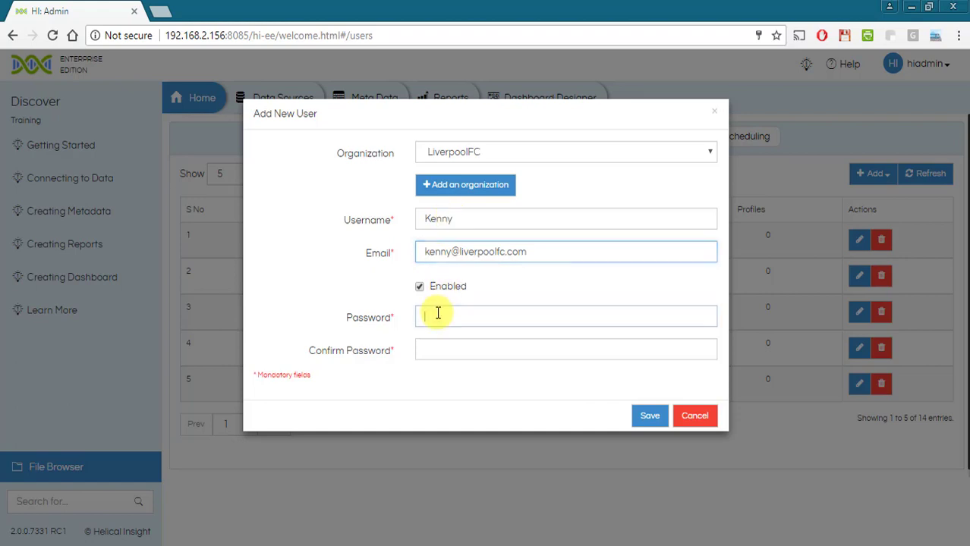
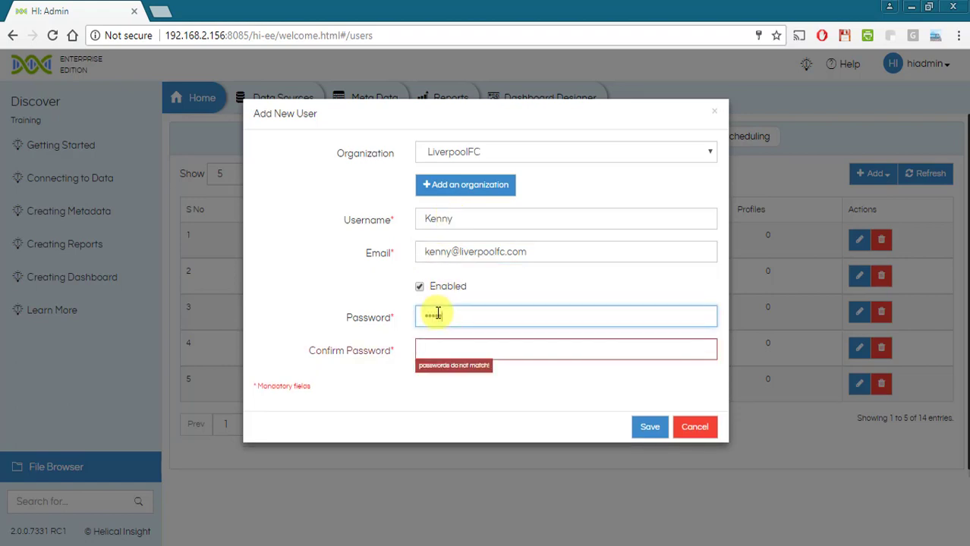
pyautogui.press('Tab')
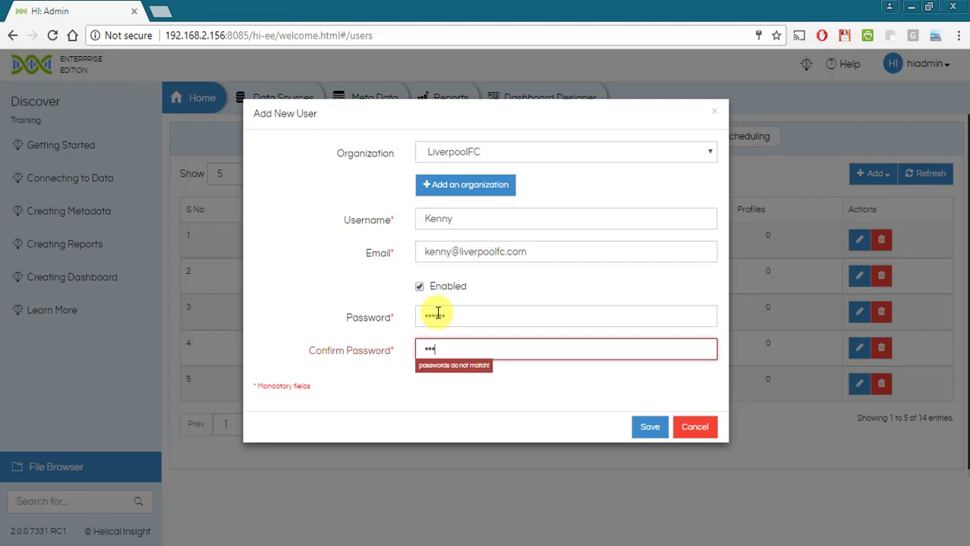
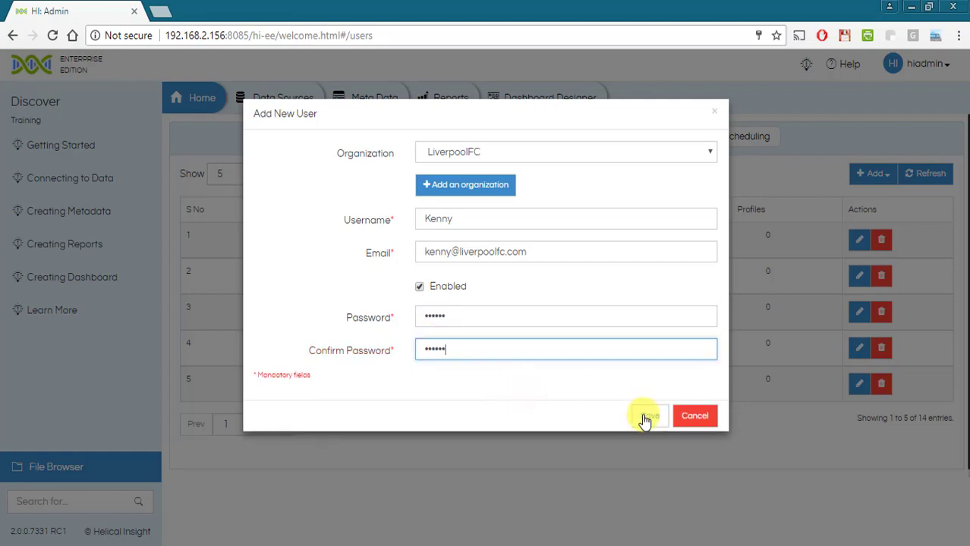
pyautogui.click(649, 419)
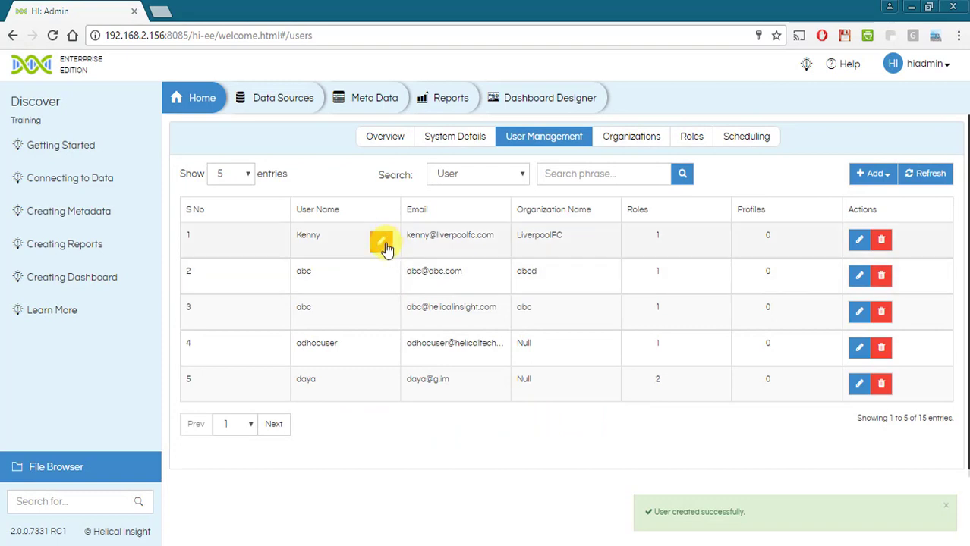
# - Edit the LiverpoolFC user with a new password and matching confirmation, and save
pyautogui.click(382, 242)
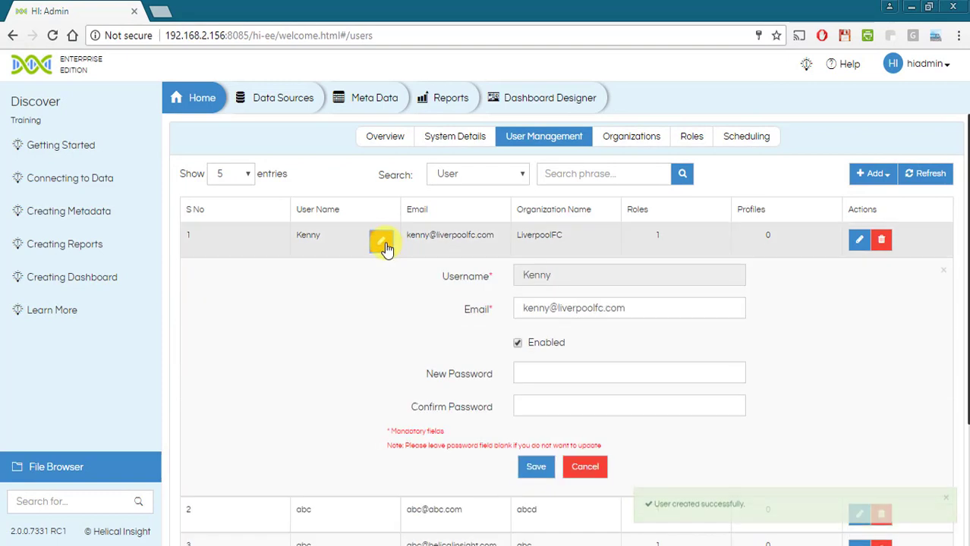
pyautogui.click(654, 307)
pyautogui.click(578, 366)
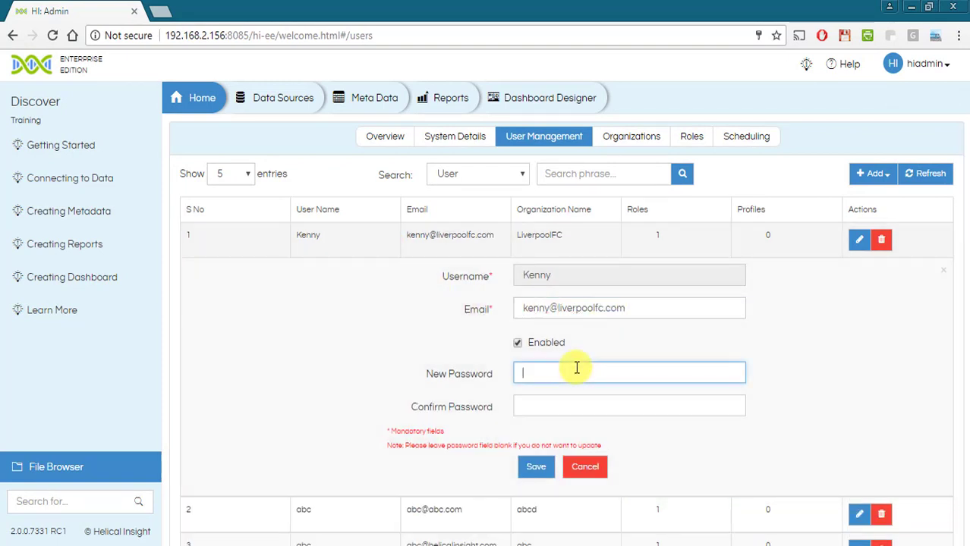
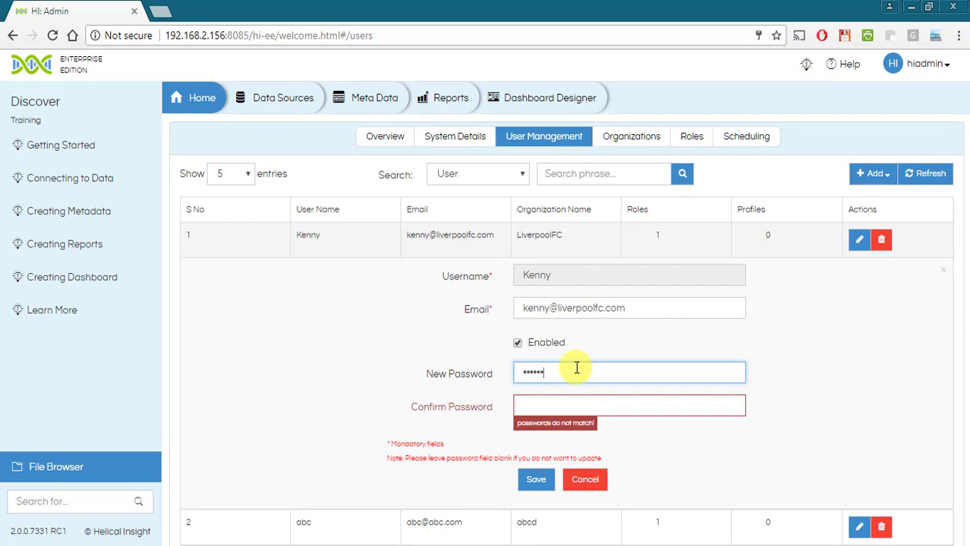
pyautogui.press('Tab')
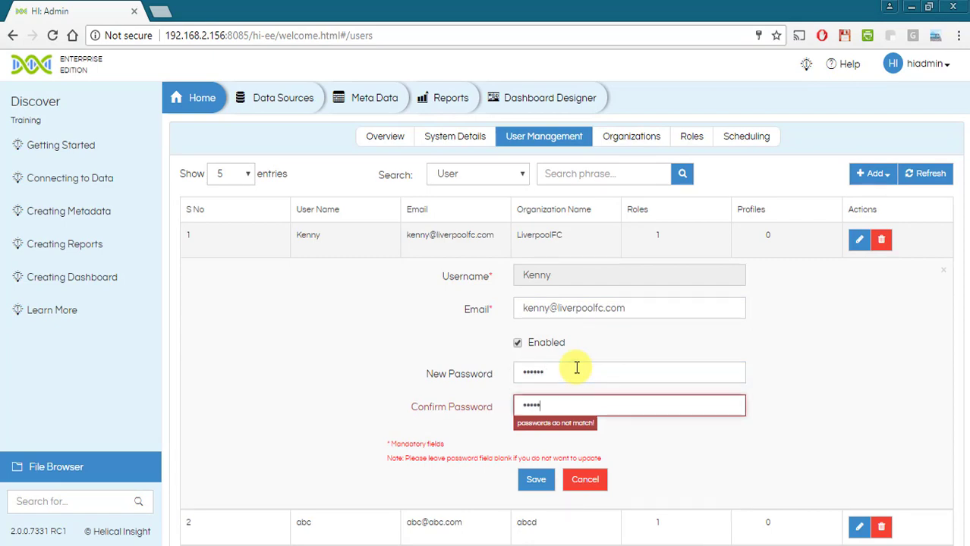
pyautogui.click(543, 467)
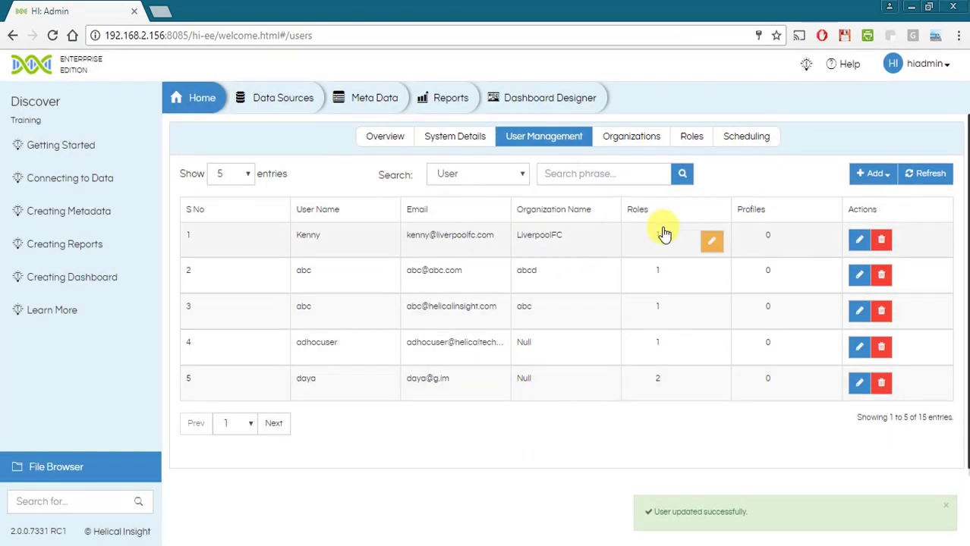
# - Create a new role named Manager from the user's role assignments
pyautogui.click(714, 243)
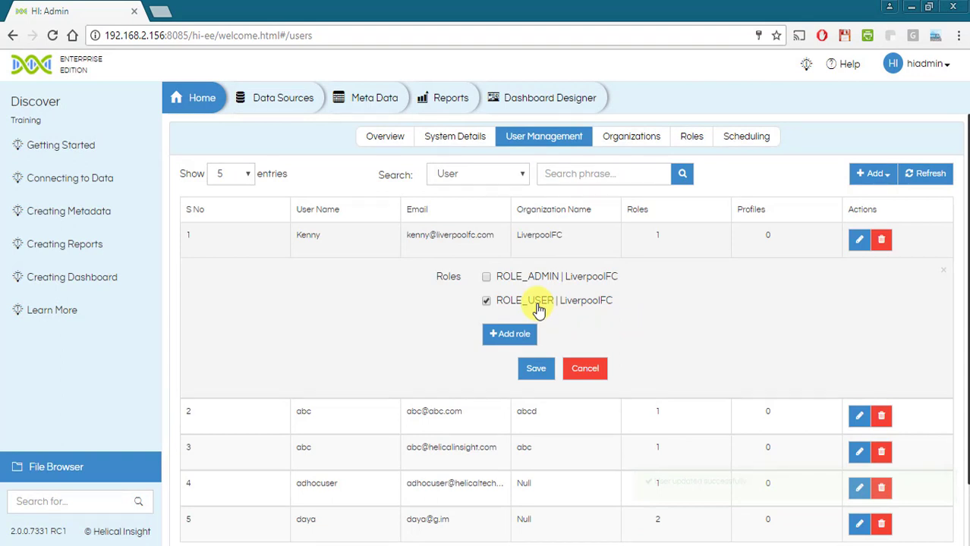
pyautogui.click(519, 335)
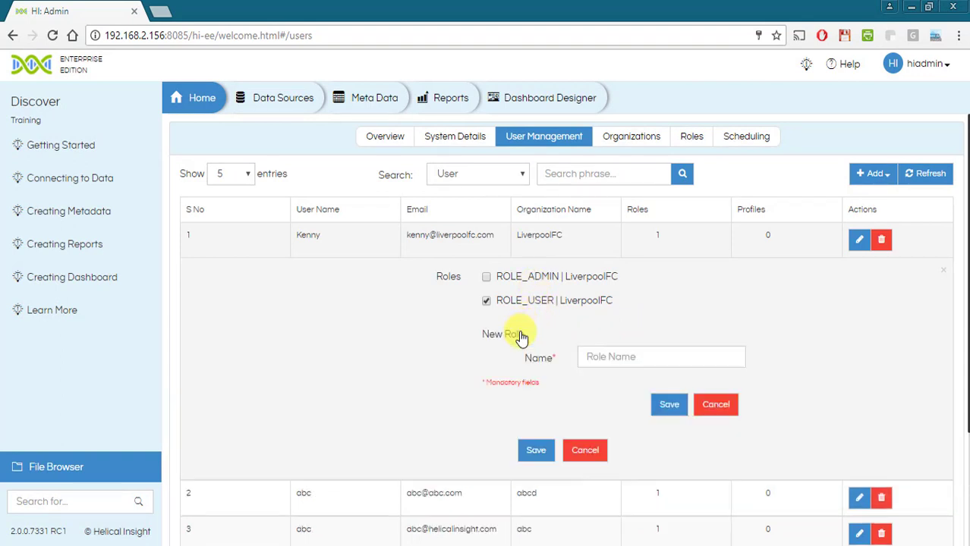
pyautogui.click(619, 361)
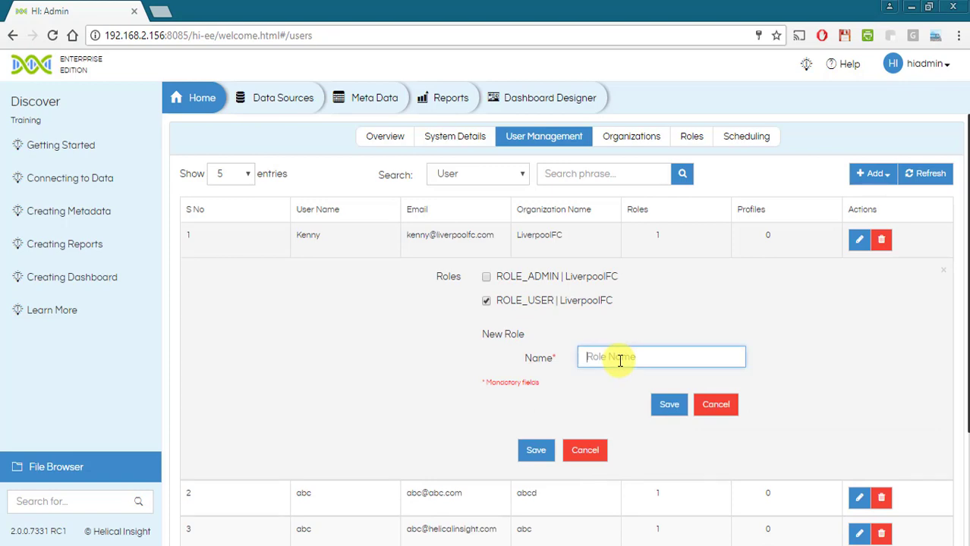
pyautogui.write('Manager')
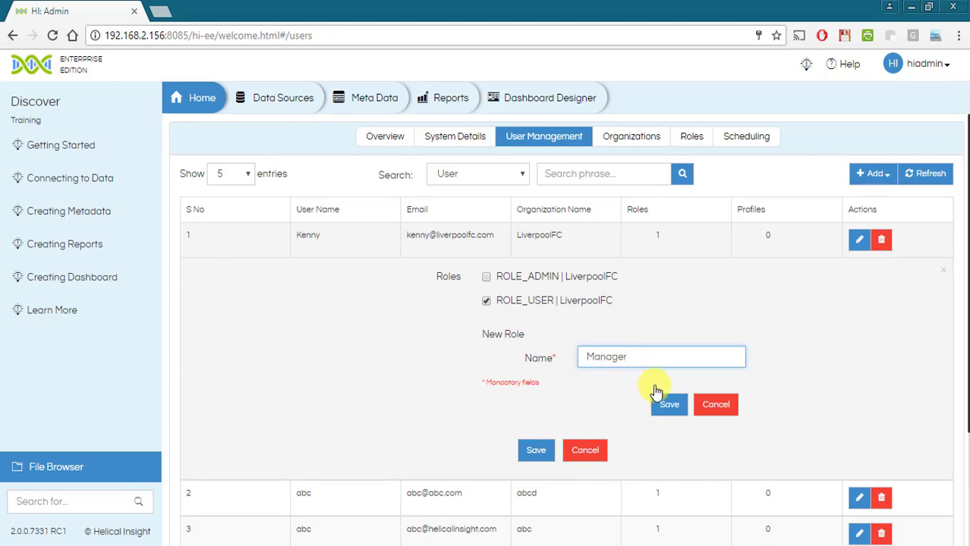
pyautogui.click(671, 404)
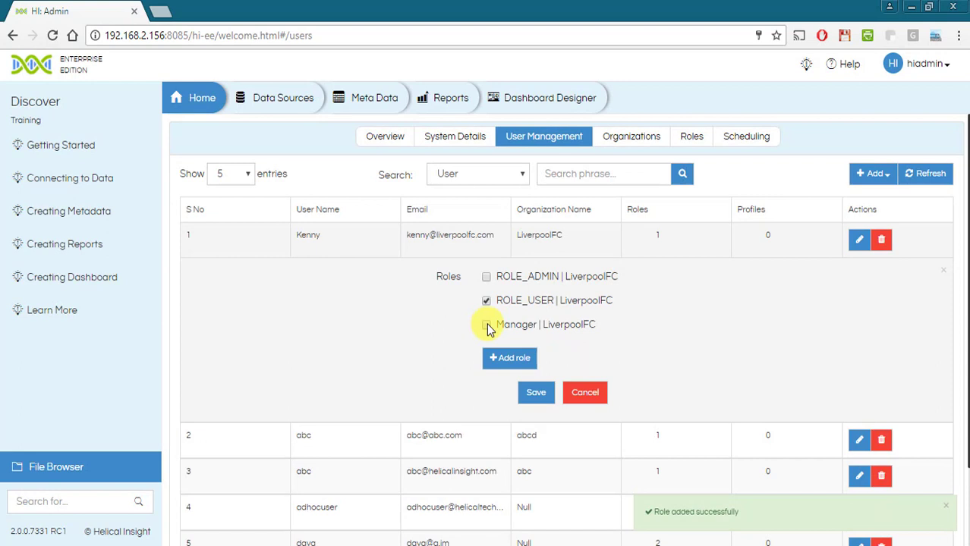
# - Give the user the Manager and ROLE_ADMIN roles alongside ROLE_USER and save
pyautogui.click(486, 324)
pyautogui.click(487, 276)
pyautogui.click(534, 395)
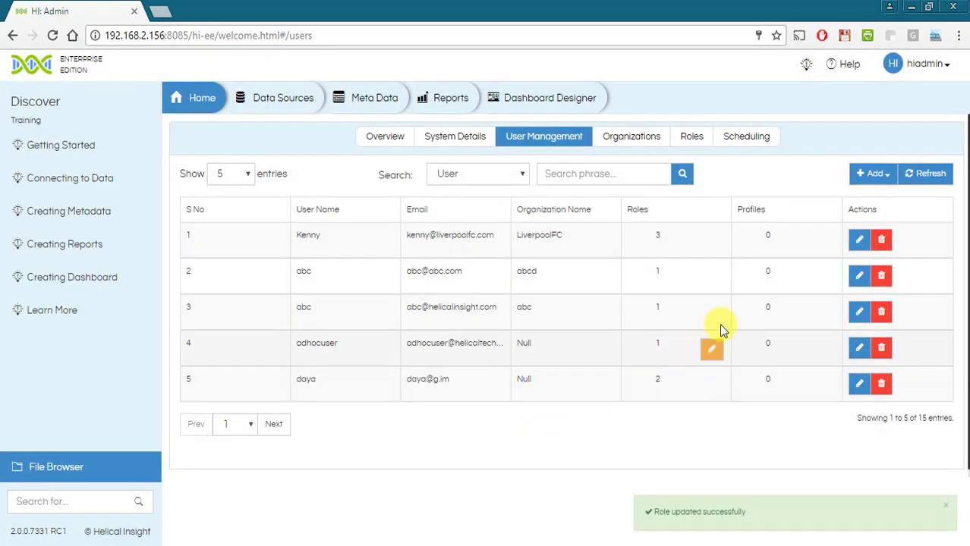
# - Add a Geography profile with value Asia to the LiverpoolFC user
pyautogui.click(818, 241)
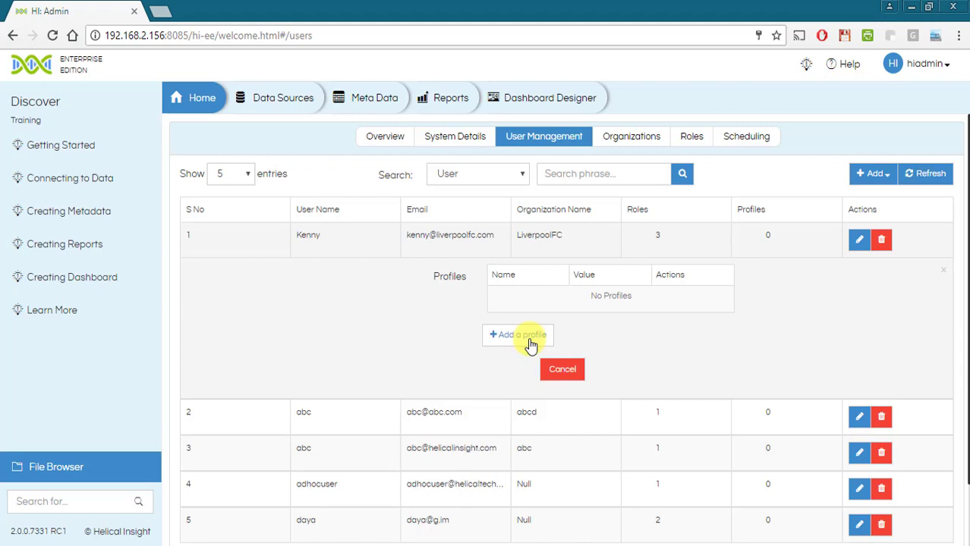
pyautogui.click(529, 342)
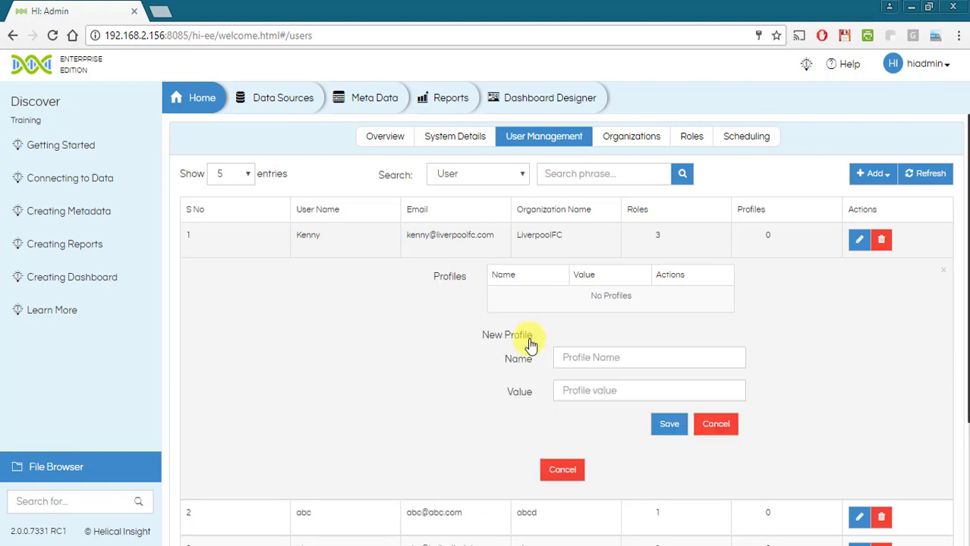
pyautogui.click(585, 354)
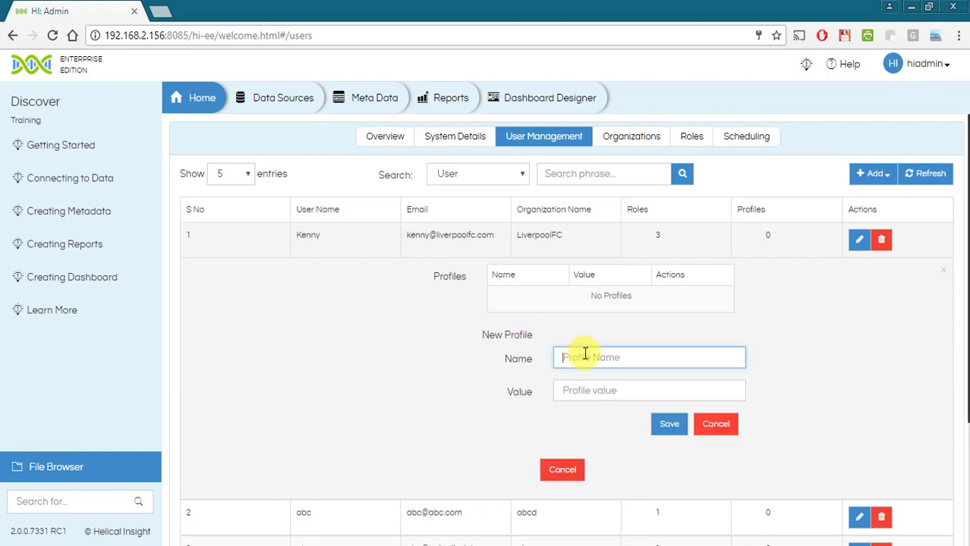
pyautogui.write('Geography')
pyautogui.press('Tab')
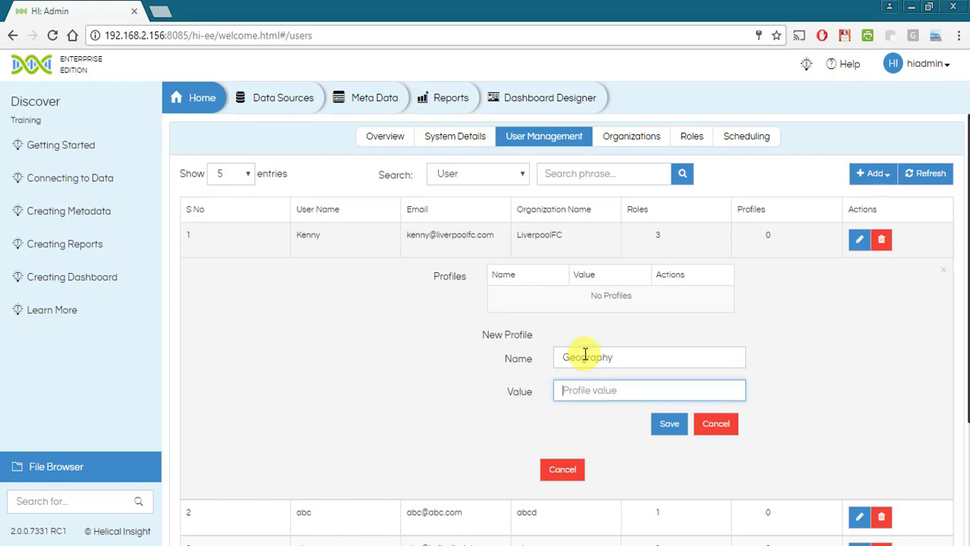
pyautogui.write('Asia')
pyautogui.click(664, 423)
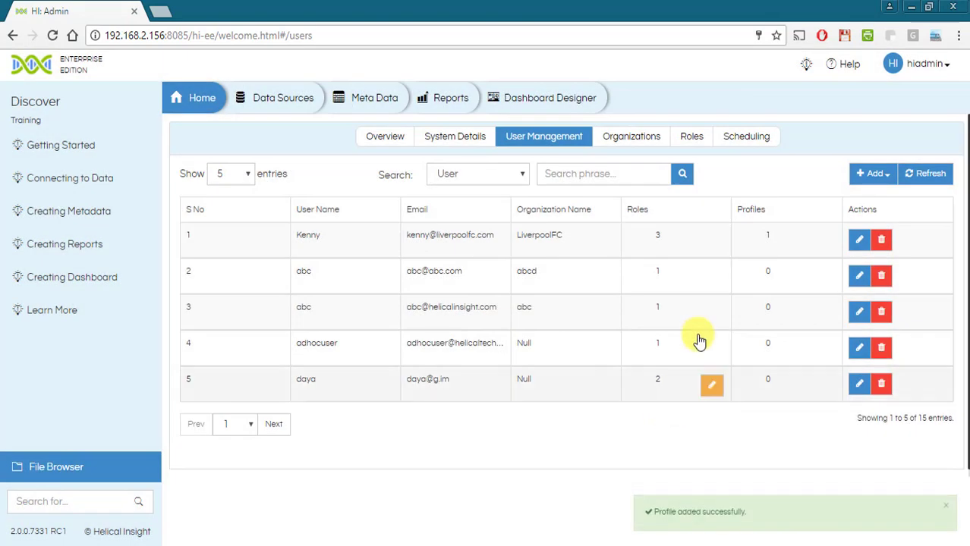
pyautogui.moveTo(827, 251)
pyautogui.click(859, 243)
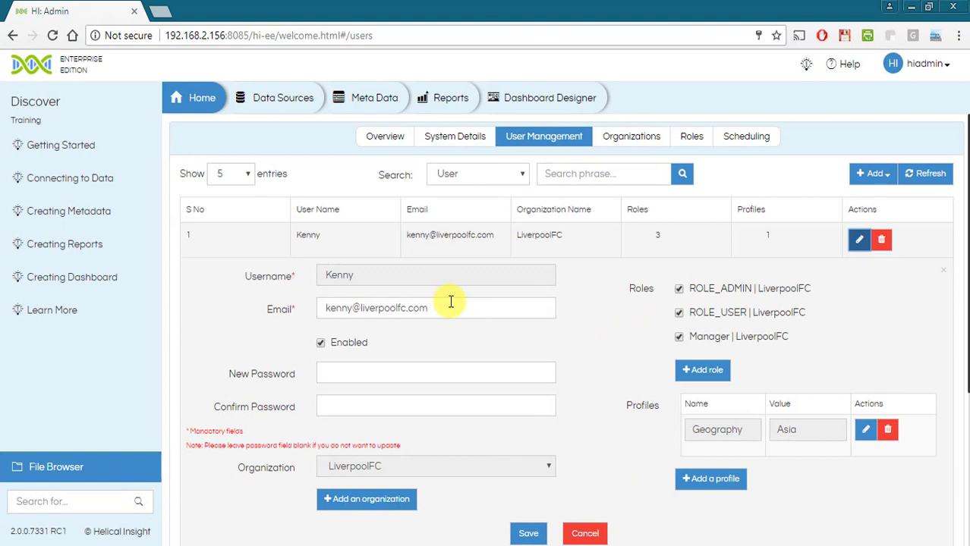
pyautogui.doubleClick(450, 302)
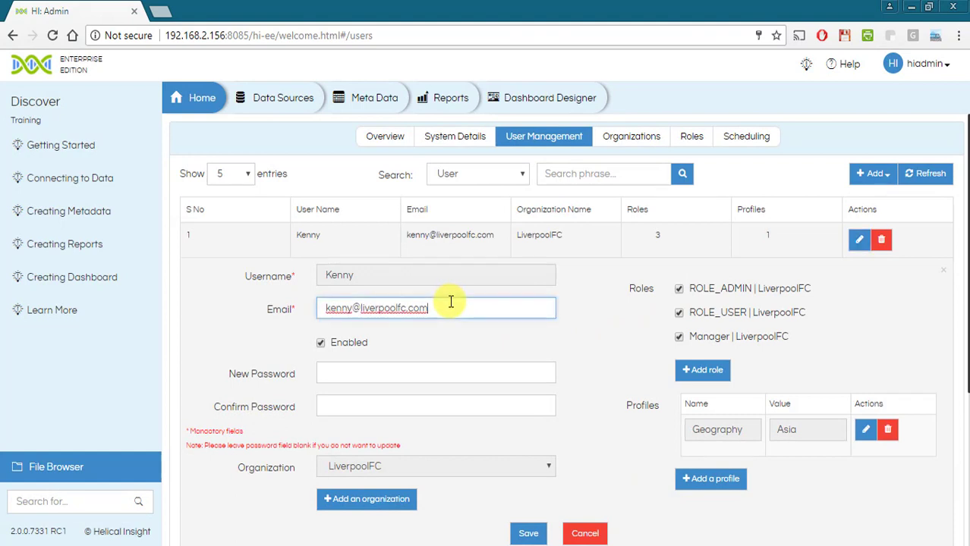
pyautogui.click(340, 372)
pyautogui.click(321, 345)
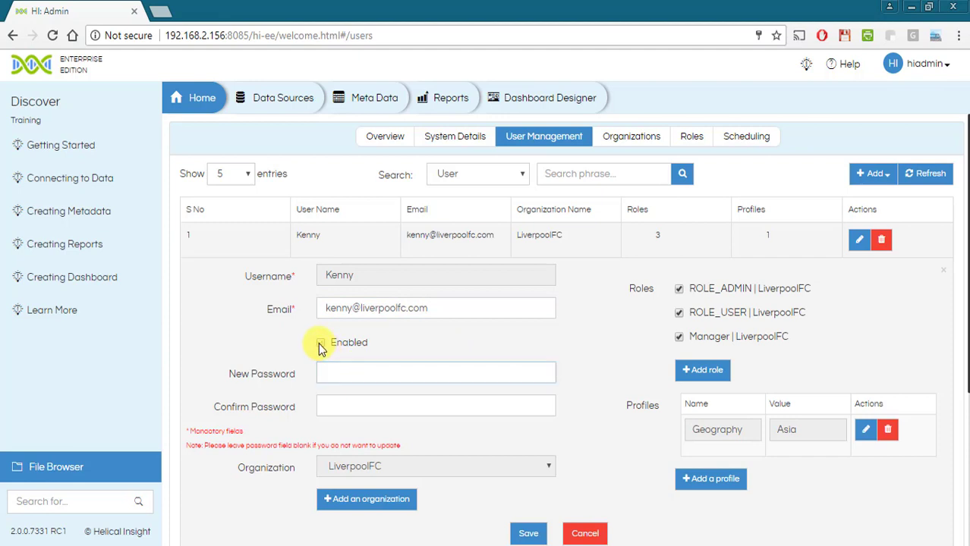
pyautogui.click(321, 345)
pyautogui.scroll(-1, 404, 346)
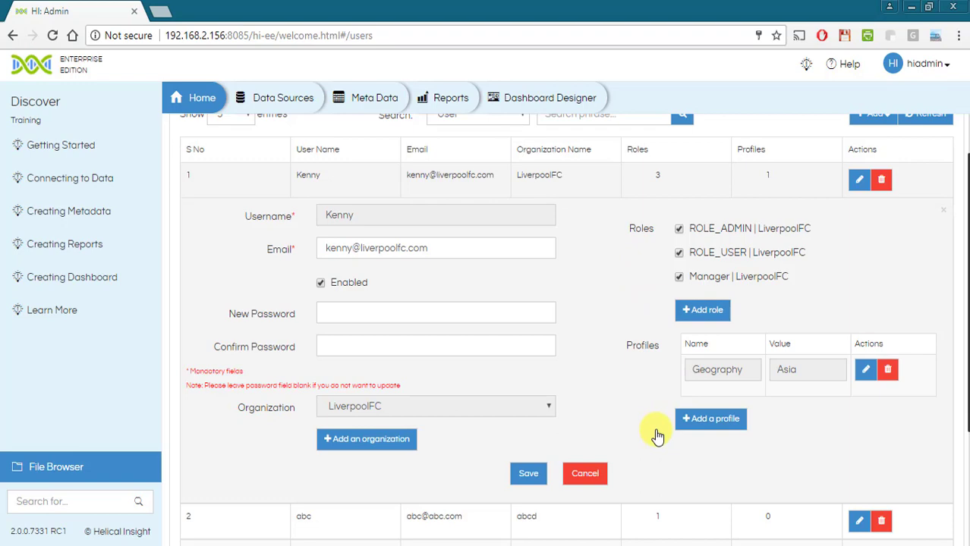
pyautogui.click(534, 477)
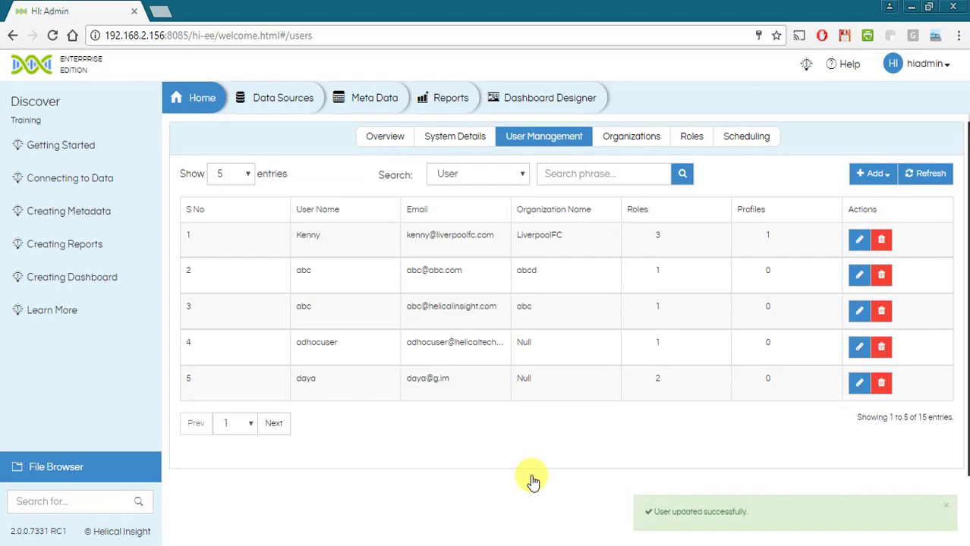
# - Search the users list by User for the new user's name
pyautogui.click(523, 181)
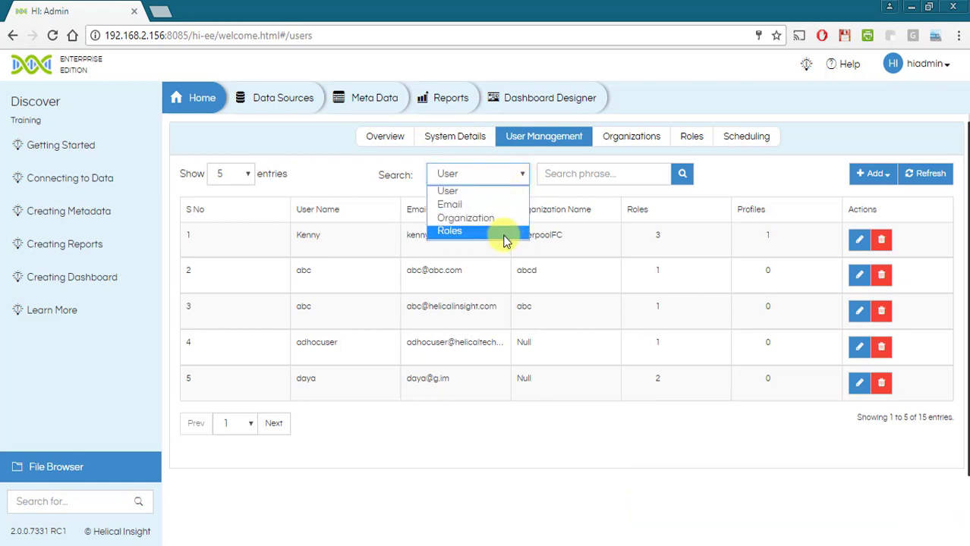
pyautogui.click(493, 196)
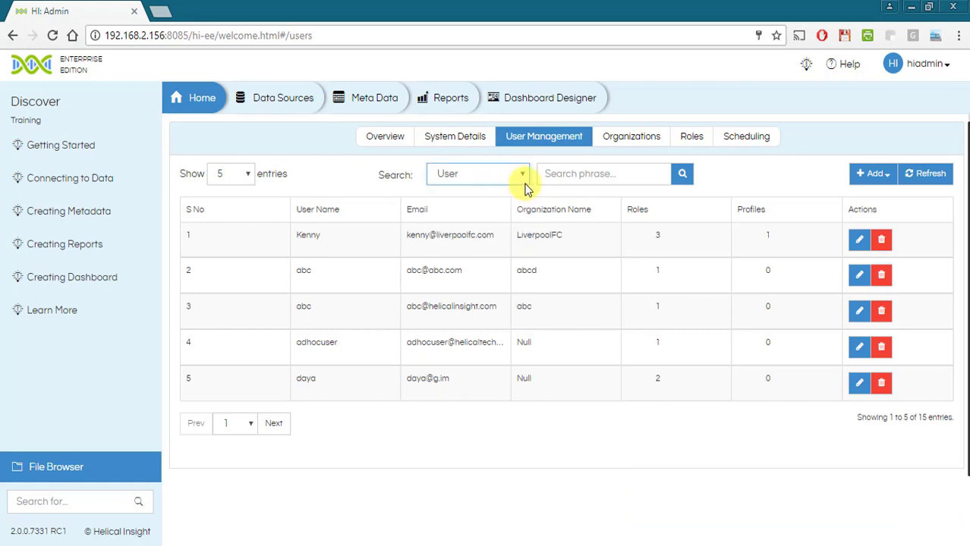
pyautogui.click(566, 175)
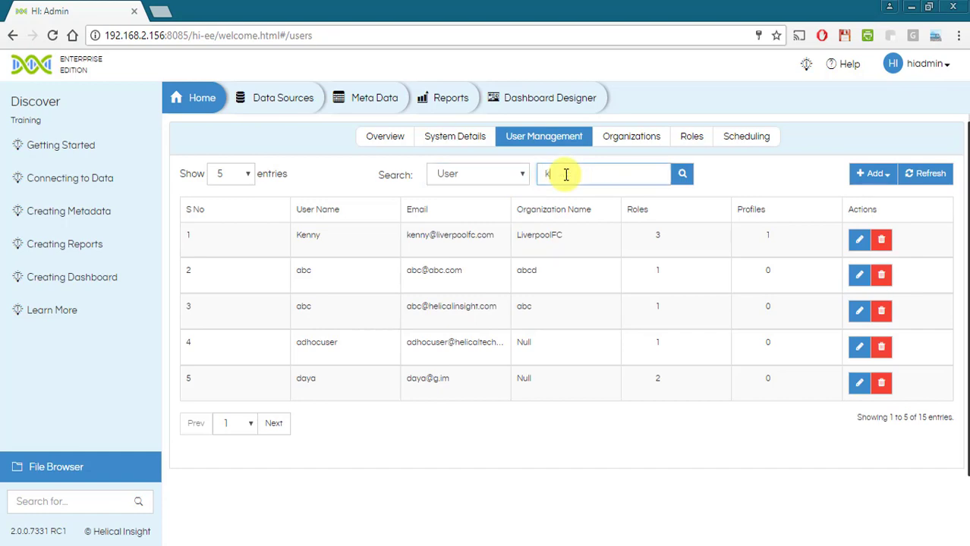
pyautogui.write('kenny')
pyautogui.press('Return')
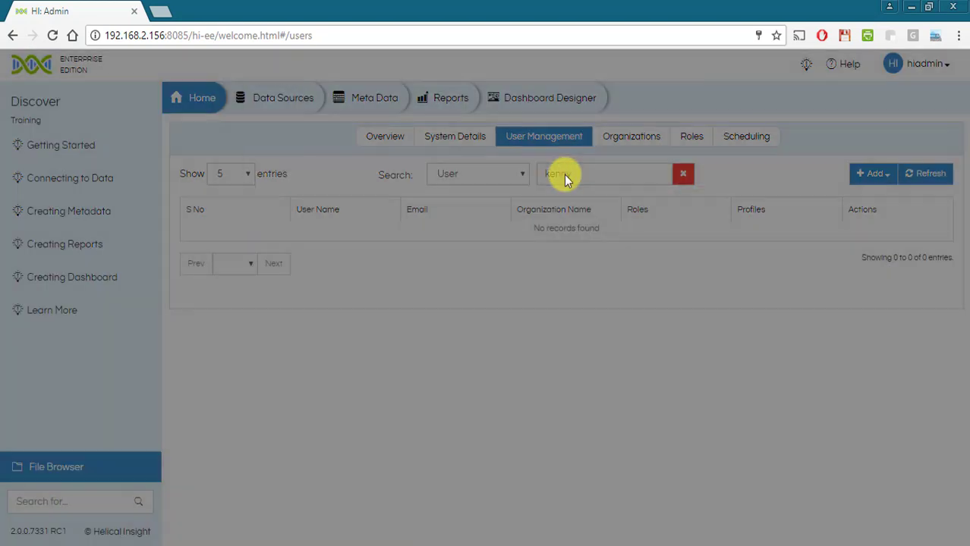